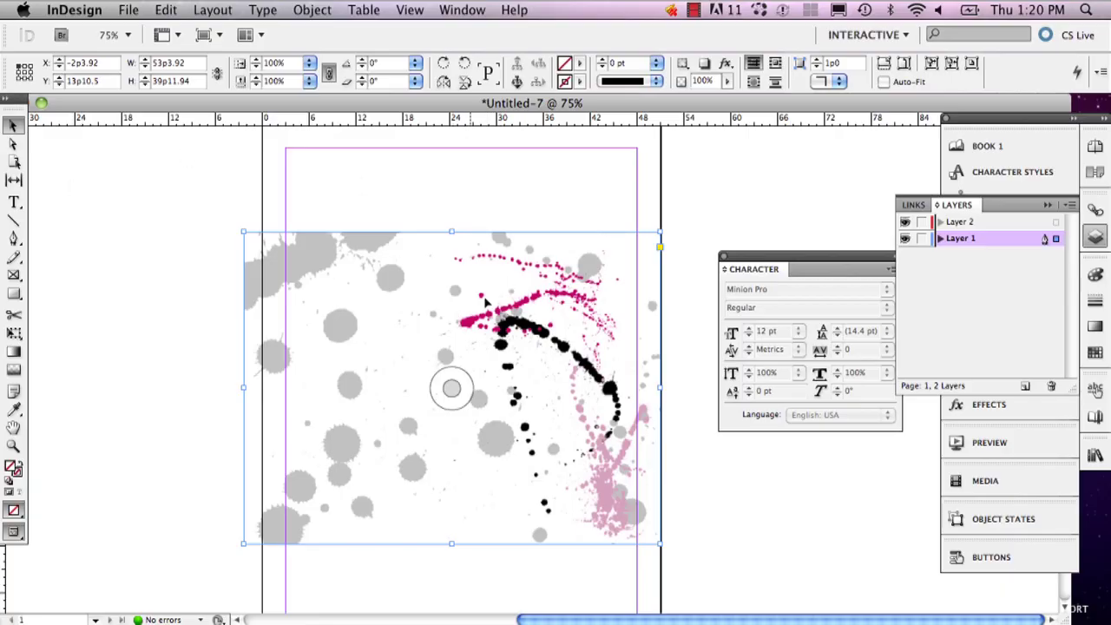
# Move the splatter frame into place and enlarge it past the left and bottom edges to 81p11.42 × 61p5.565.
pyautogui.moveTo(433, 313); pyautogui.dragTo(474, 302)
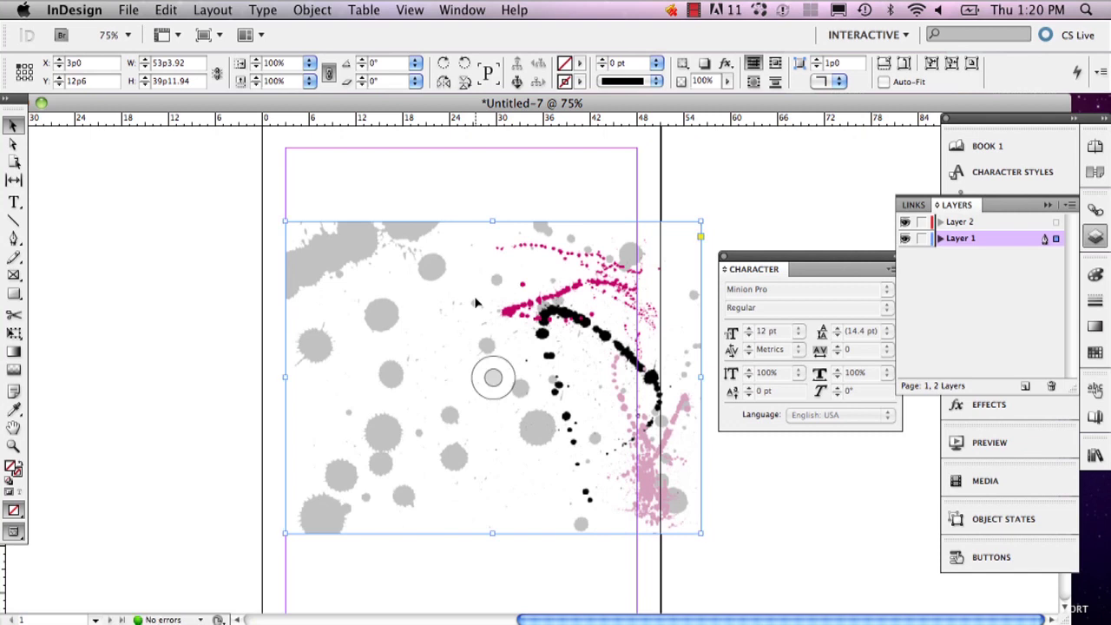
pyautogui.moveTo(395, 277); pyautogui.dragTo(402, 248)
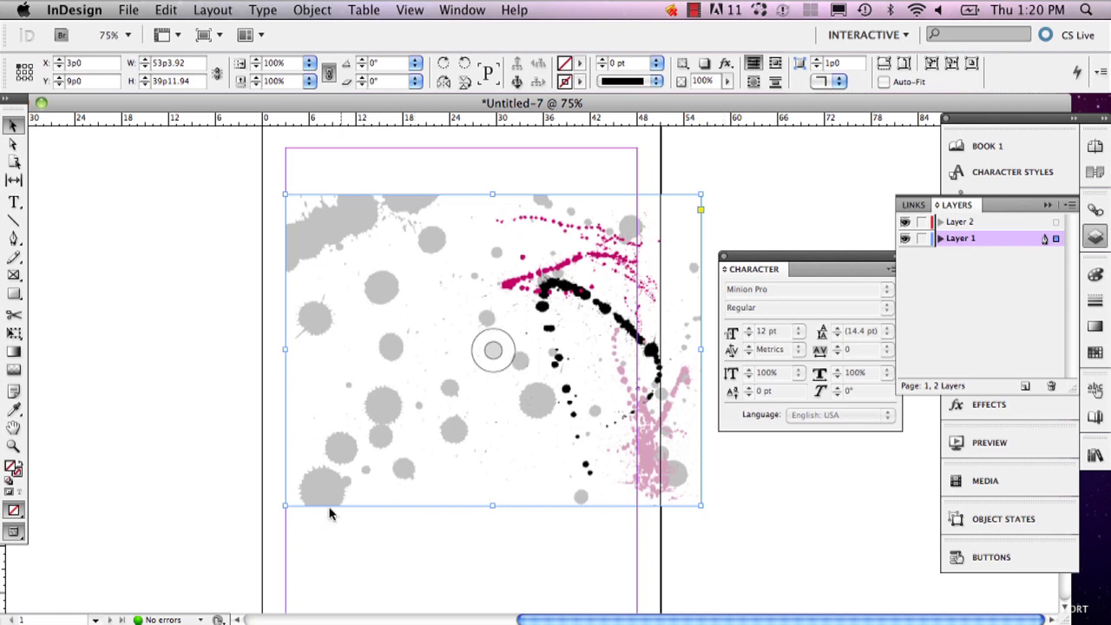
pyautogui.moveTo(287, 504); pyautogui.dragTo(61, 615)
pyautogui.scroll(-3, 293, 451)
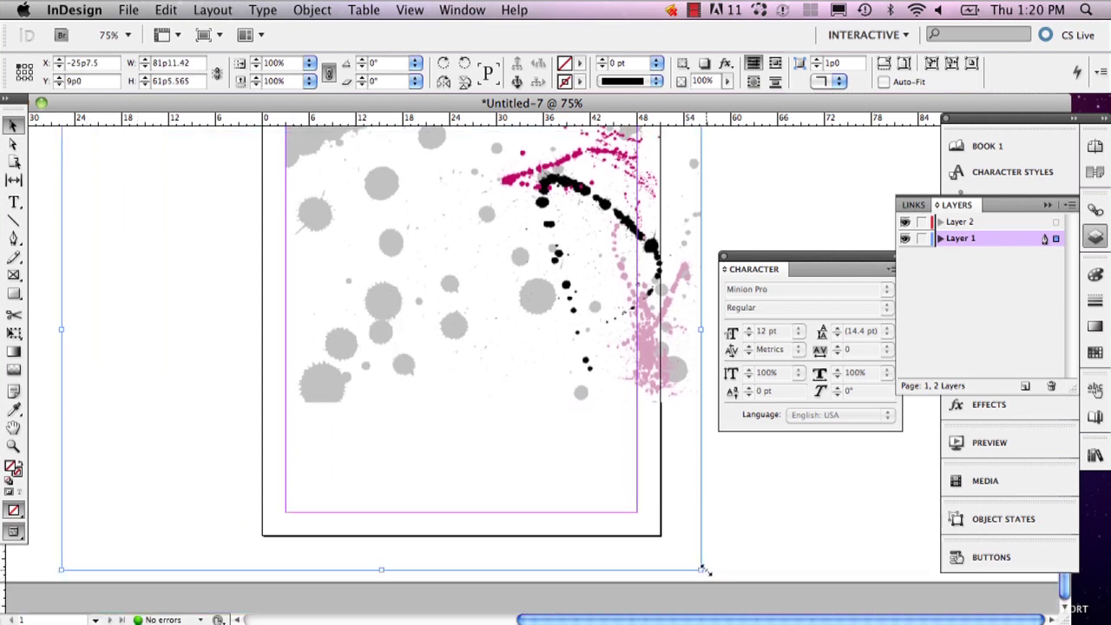
# Widen the splatter frame to 86p0 × 63p4.5 and apply Fit Content to Frame.
pyautogui.moveTo(703, 572); pyautogui.dragTo(734, 584)
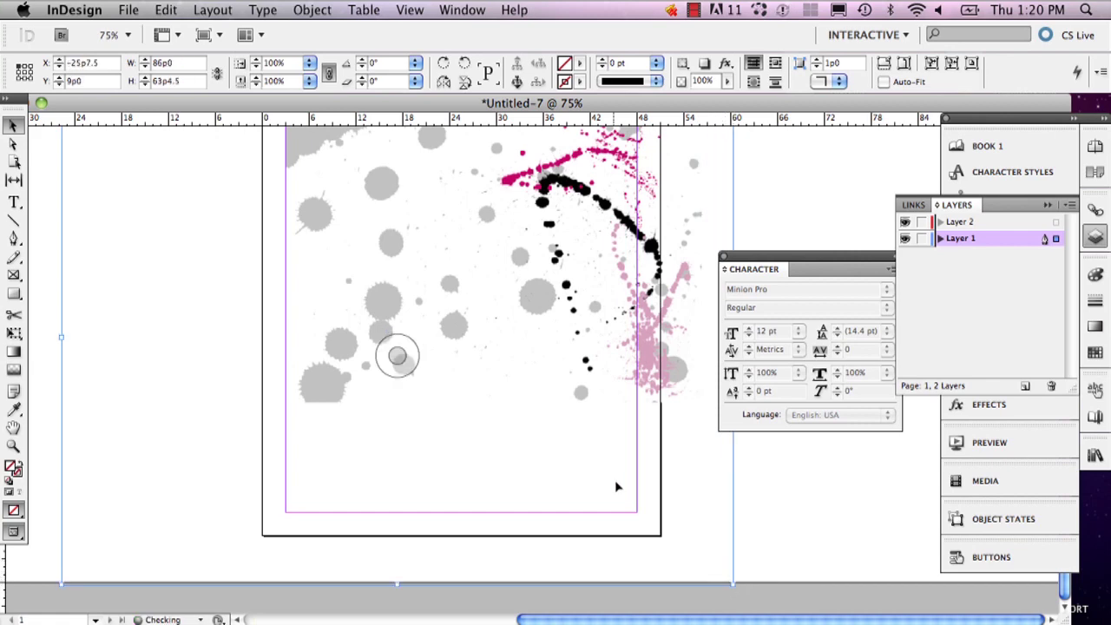
pyautogui.rightClick(580, 334)
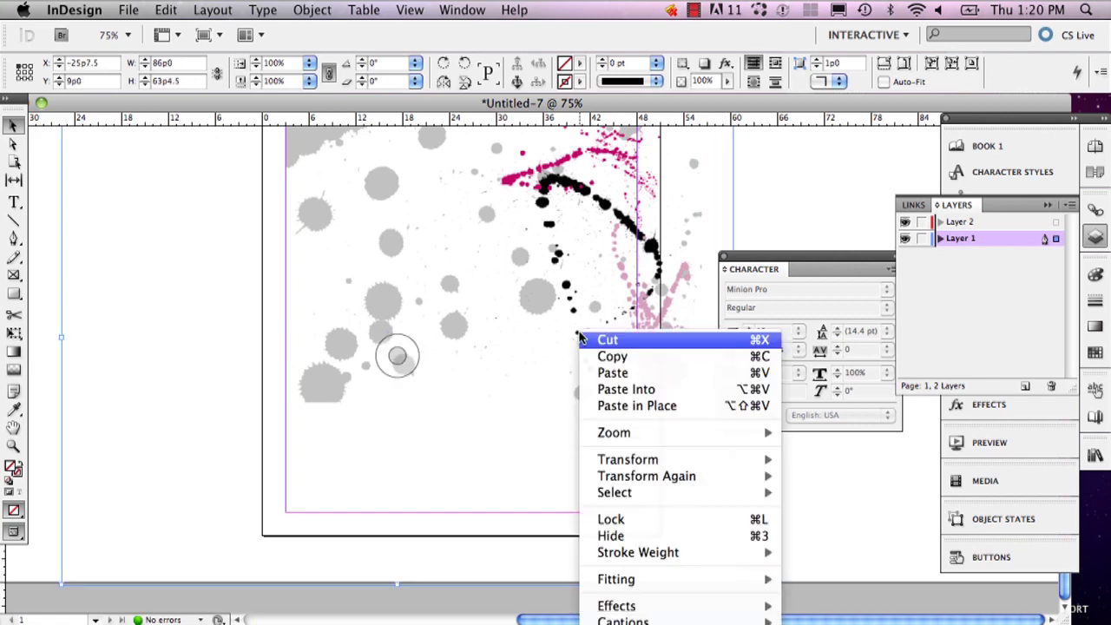
pyautogui.moveTo(717, 583)
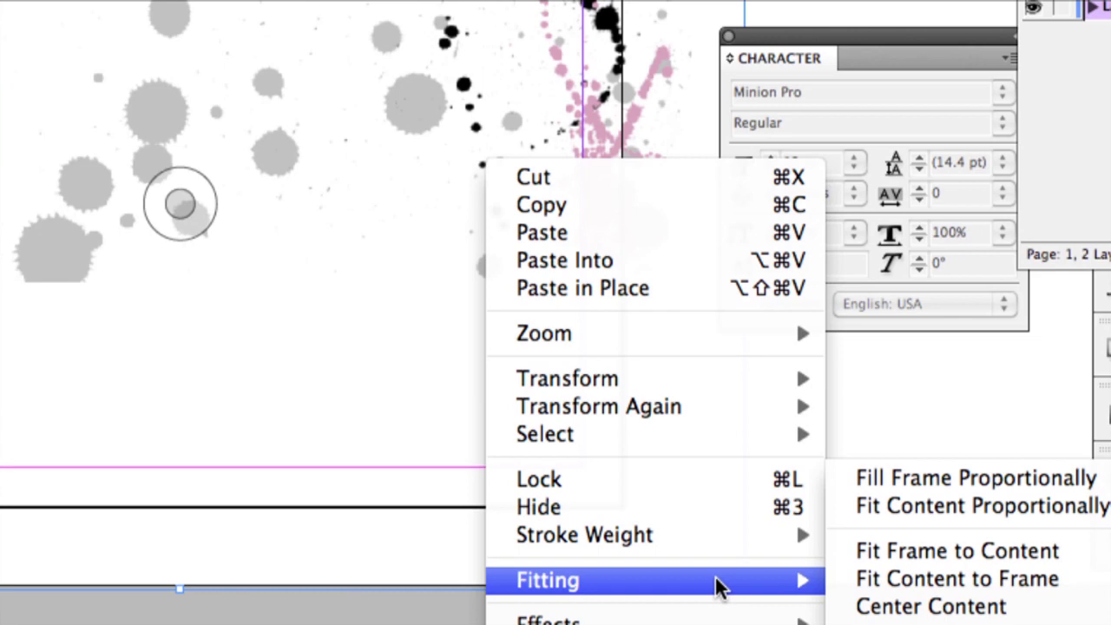
pyautogui.click(980, 586)
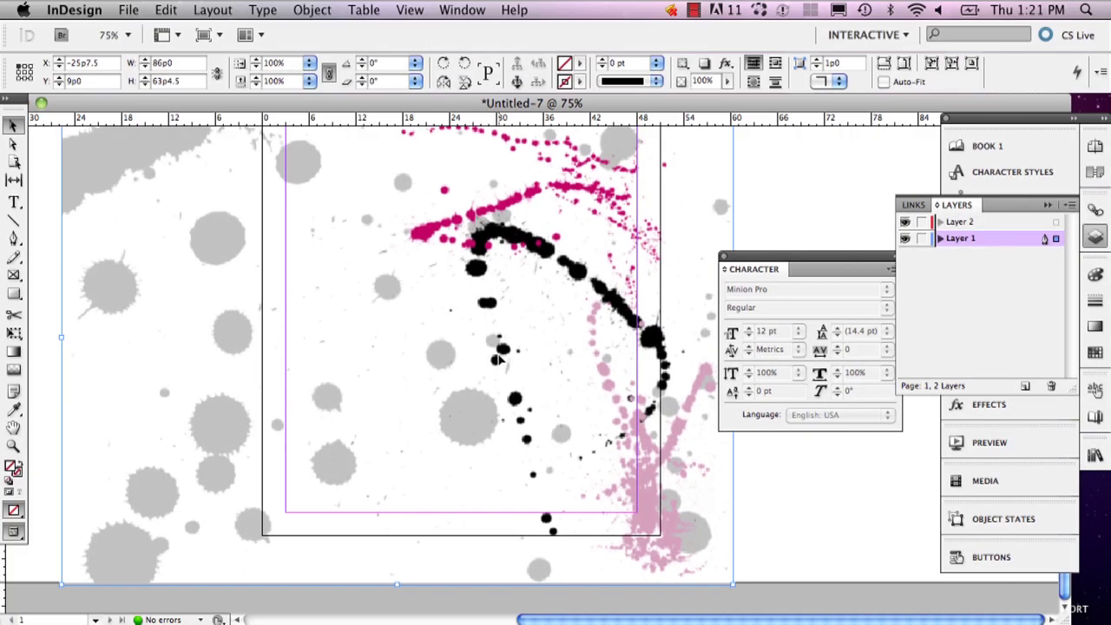
# Shift the splatter frame up and right, then bring bg000.png up in Photoshop.
pyautogui.scroll(5, 497, 323)
pyautogui.moveTo(497, 333); pyautogui.dragTo(558, 257)
pyautogui.scroll(-1, 558, 257)
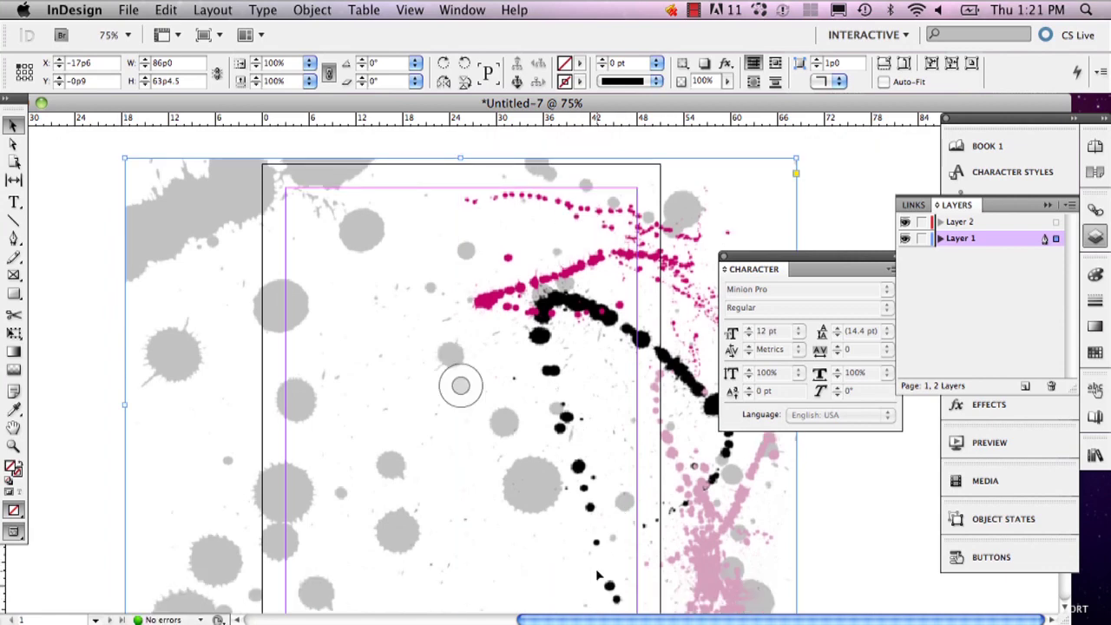
pyautogui.click(564, 621)
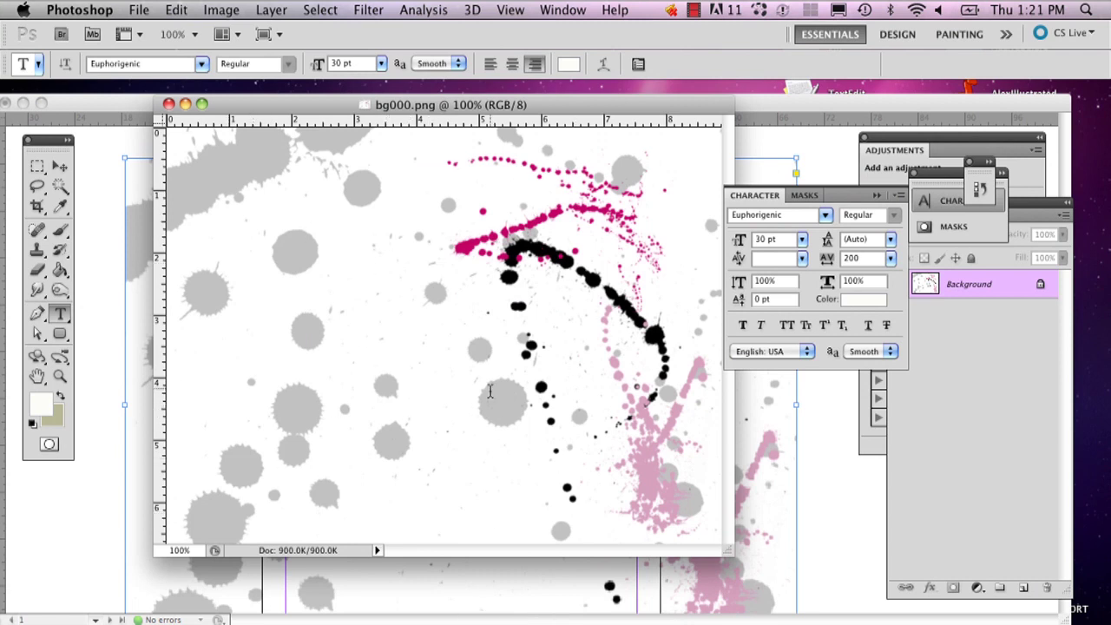
# Resample bg000.png from 72 to 300 pixels/inch in Image Size, making it 2667 × 2000 pixels.
pyautogui.click(230, 9)
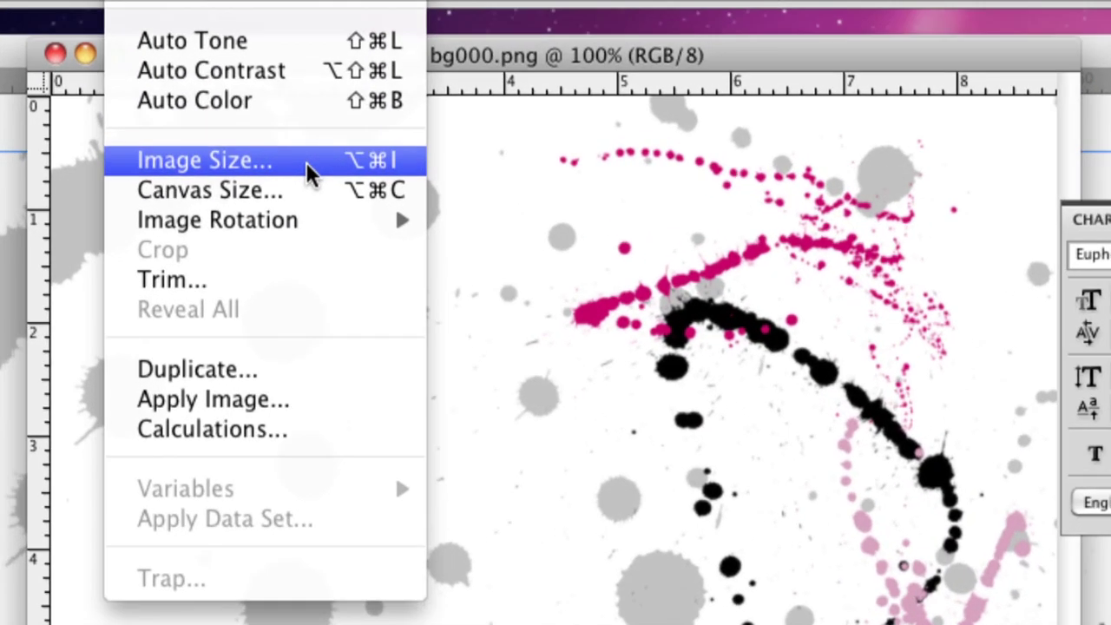
pyautogui.click(309, 171)
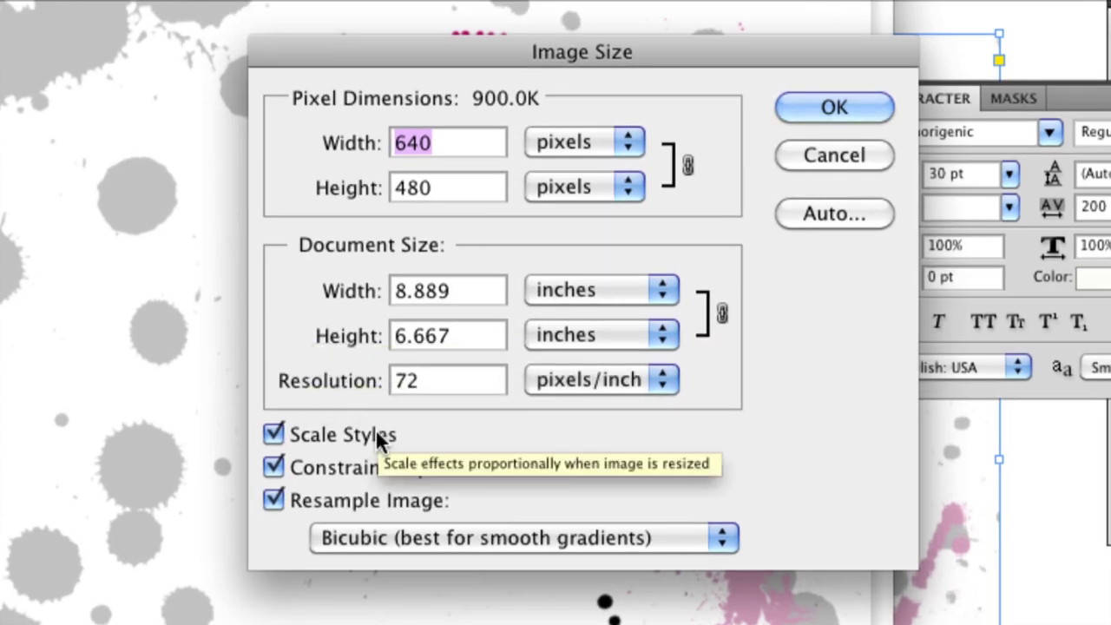
pyautogui.click(437, 387)
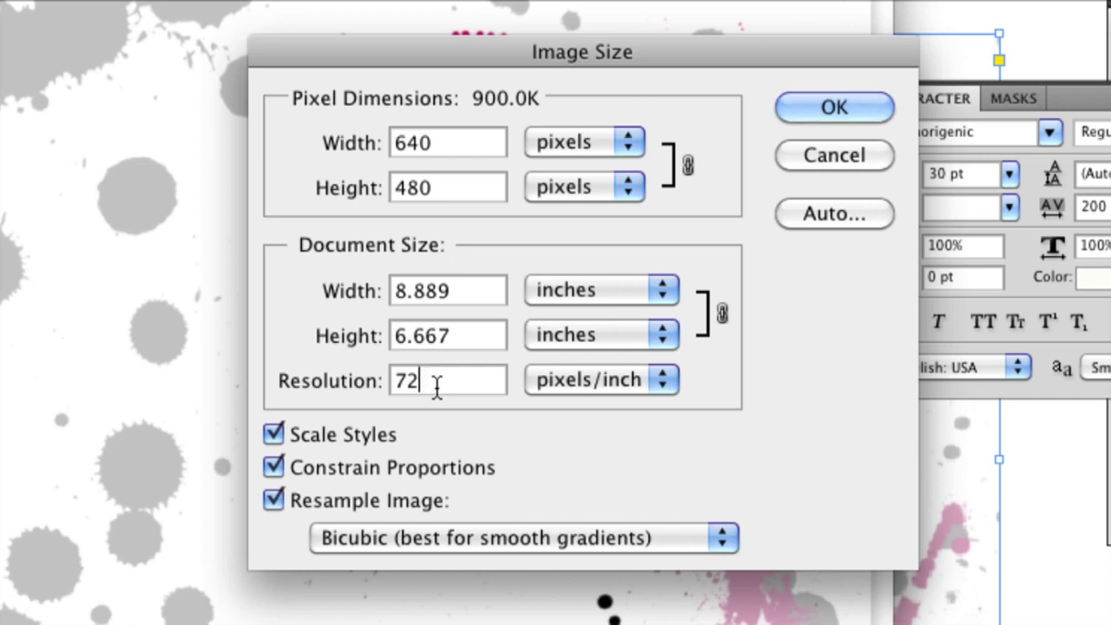
pyautogui.press('BackSpace')
pyautogui.press('BackSpace')
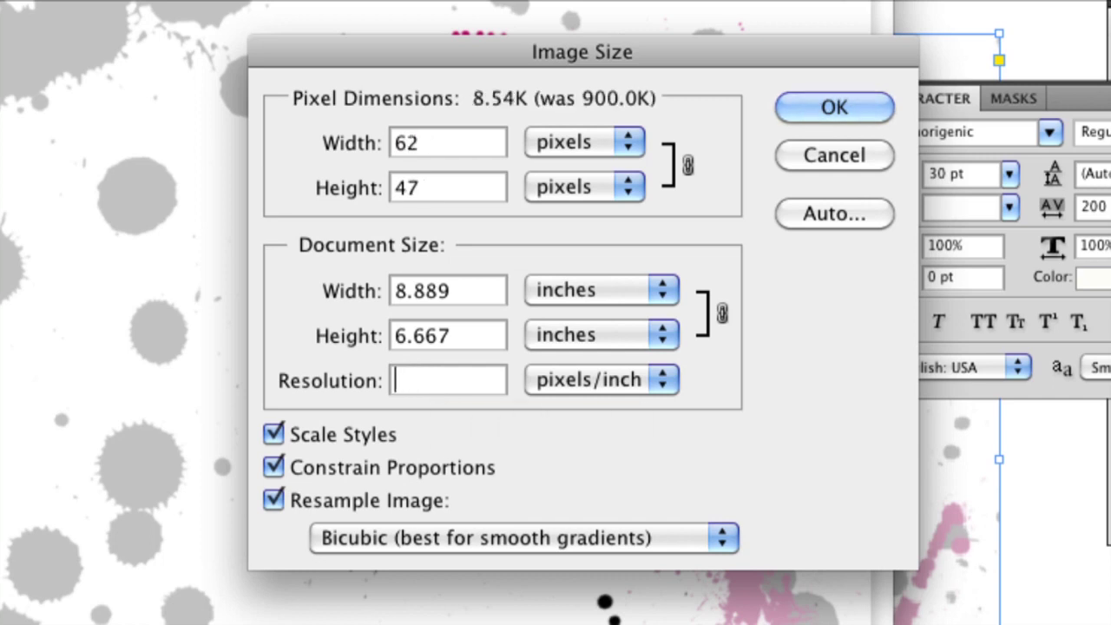
pyautogui.write('300')
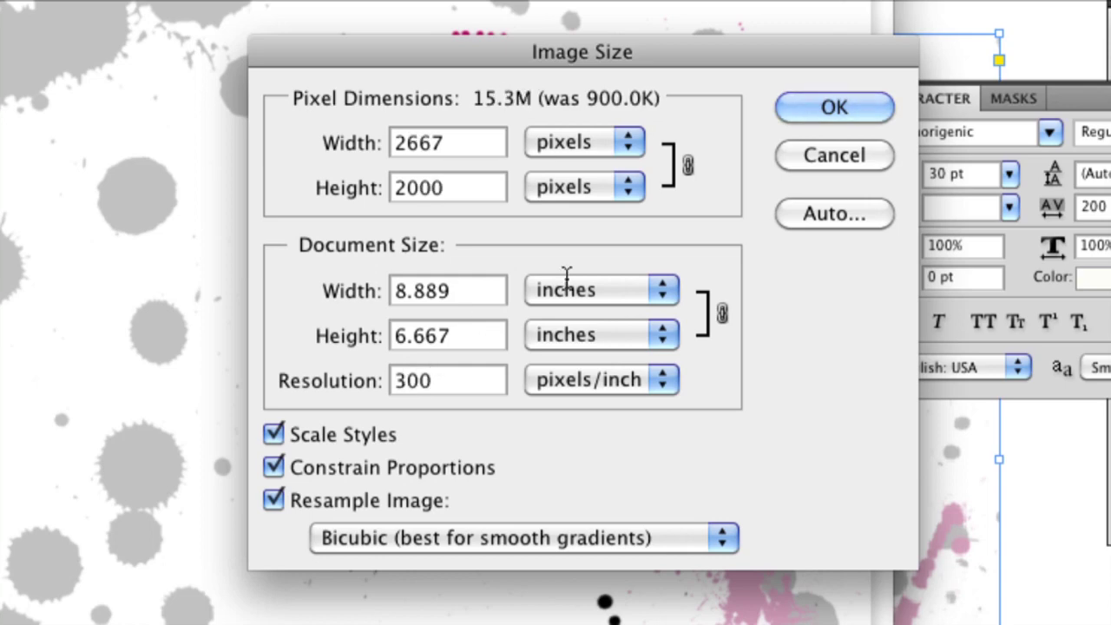
pyautogui.click(832, 108)
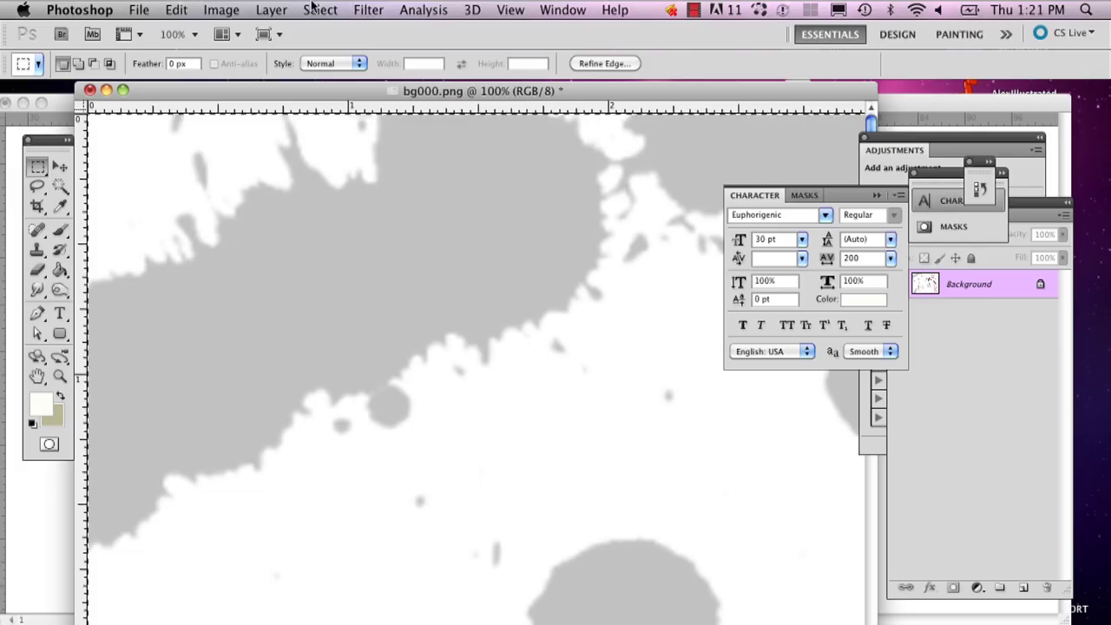
# Copy the whole resampled splatter image in Photoshop.
pyautogui.click(176, 9)
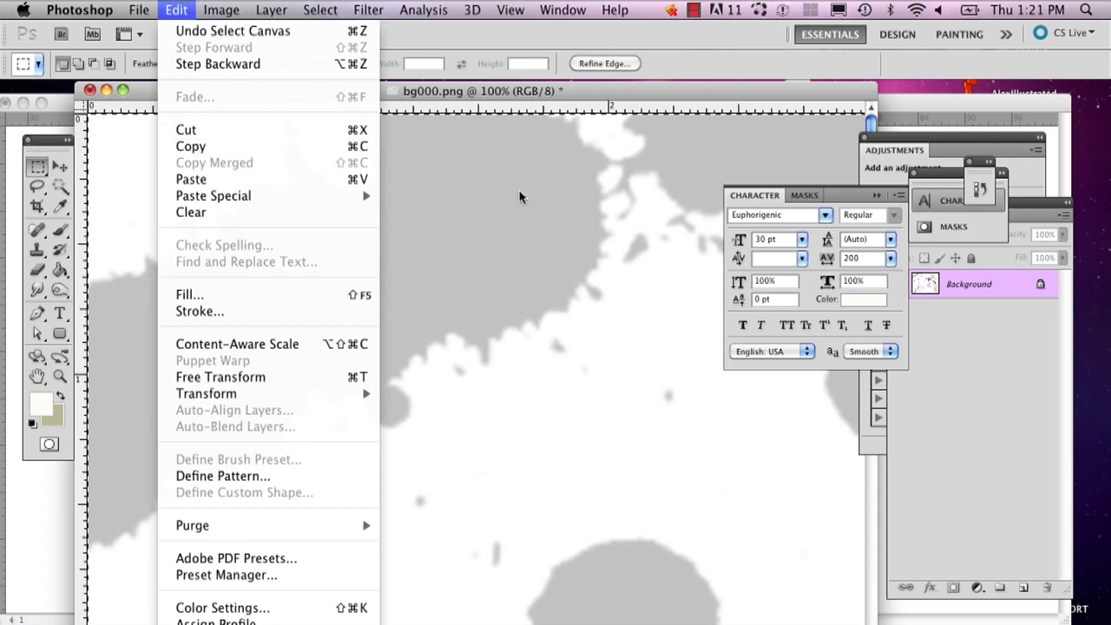
pyautogui.click(354, 145)
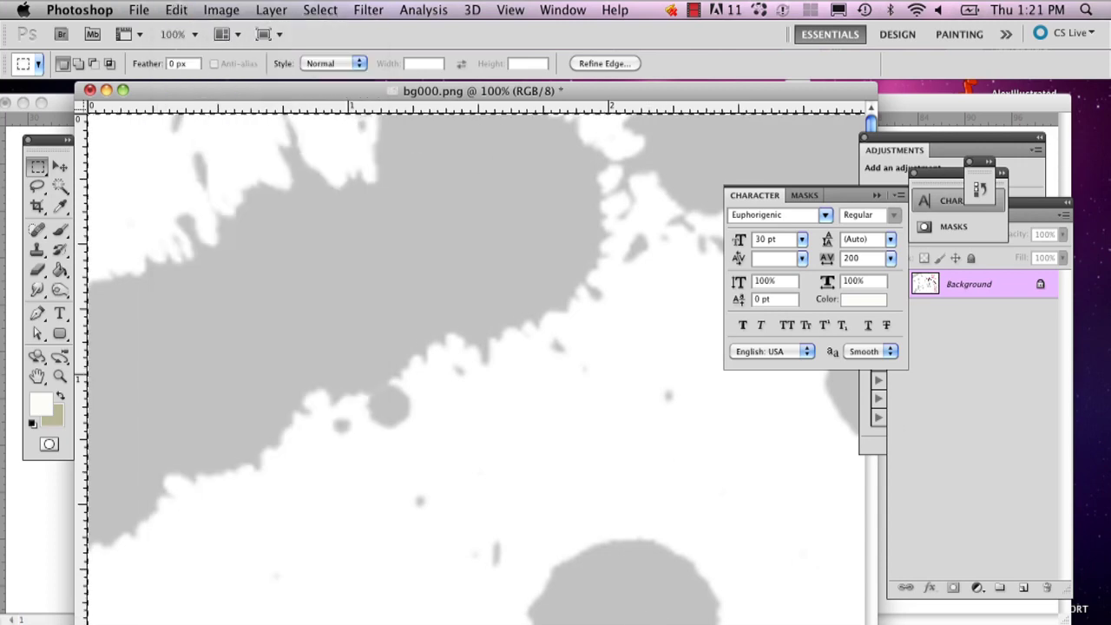
pyautogui.click(537, 621)
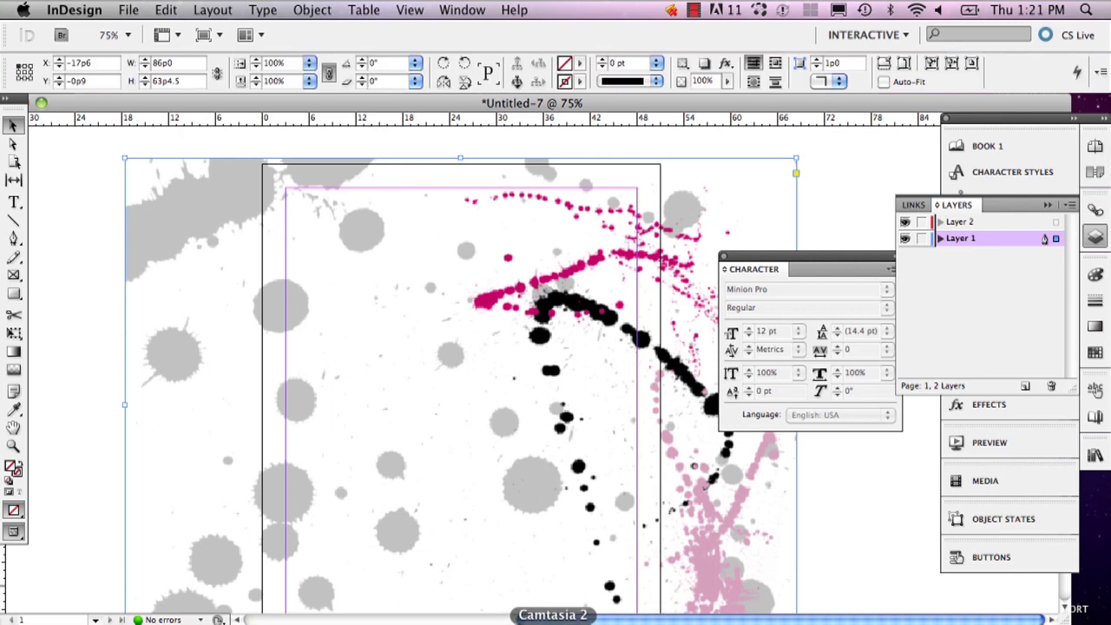
pyautogui.click(560, 621)
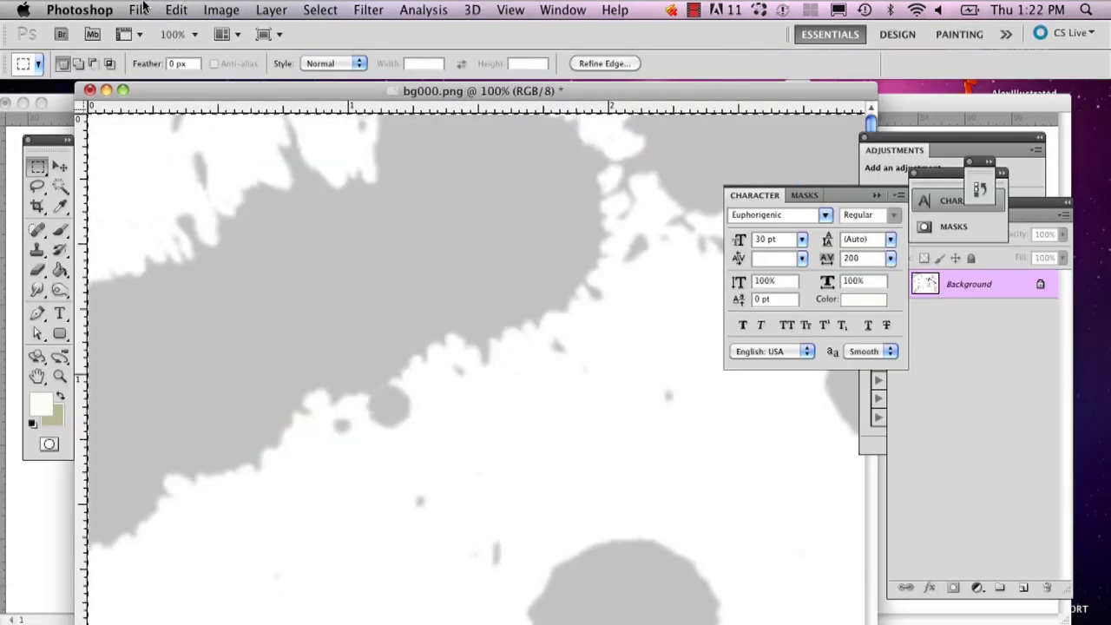
# Save bg000.png at its new resolution and return to the InDesign layout.
pyautogui.click(139, 9)
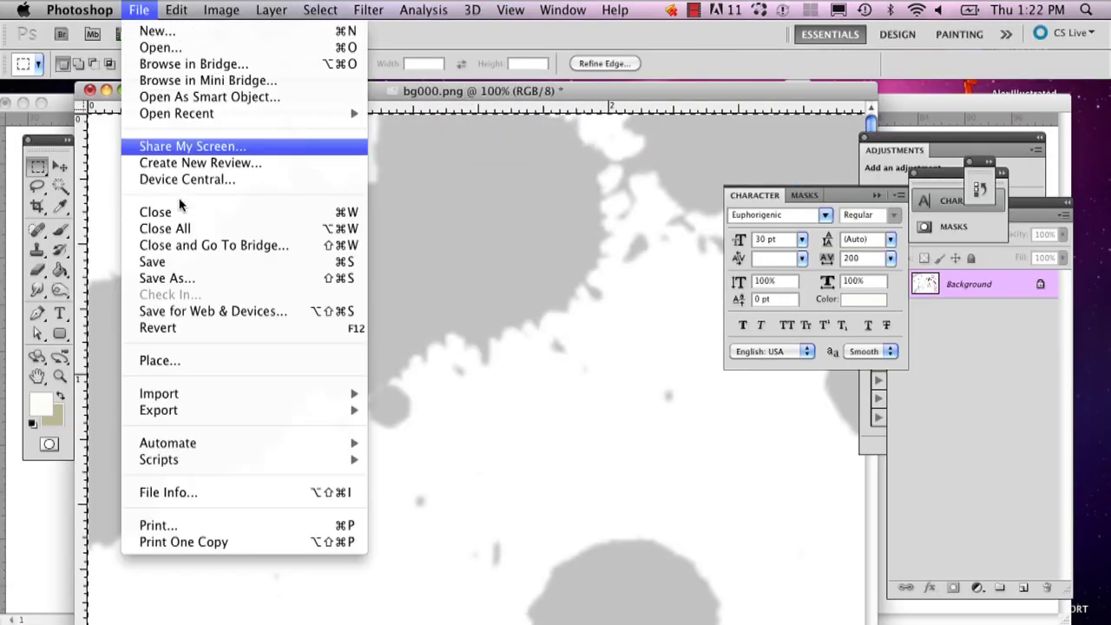
pyautogui.click(173, 261)
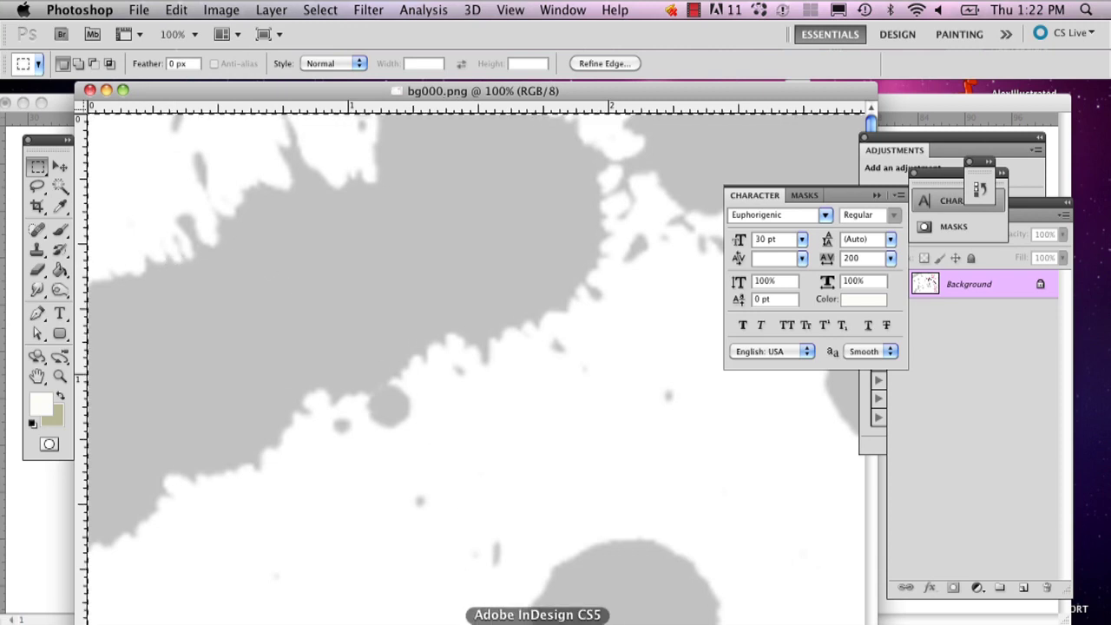
pyautogui.click(541, 618)
# Delete the old splatter image and place bg000.png on the page.
pyautogui.press('BackSpace')
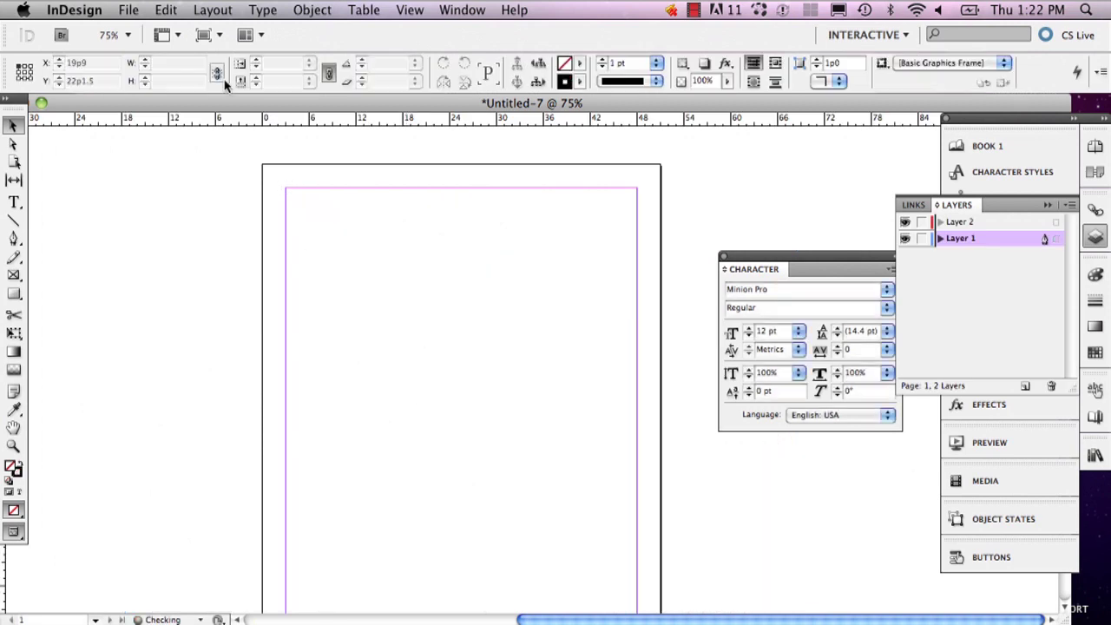
pyautogui.click(128, 10)
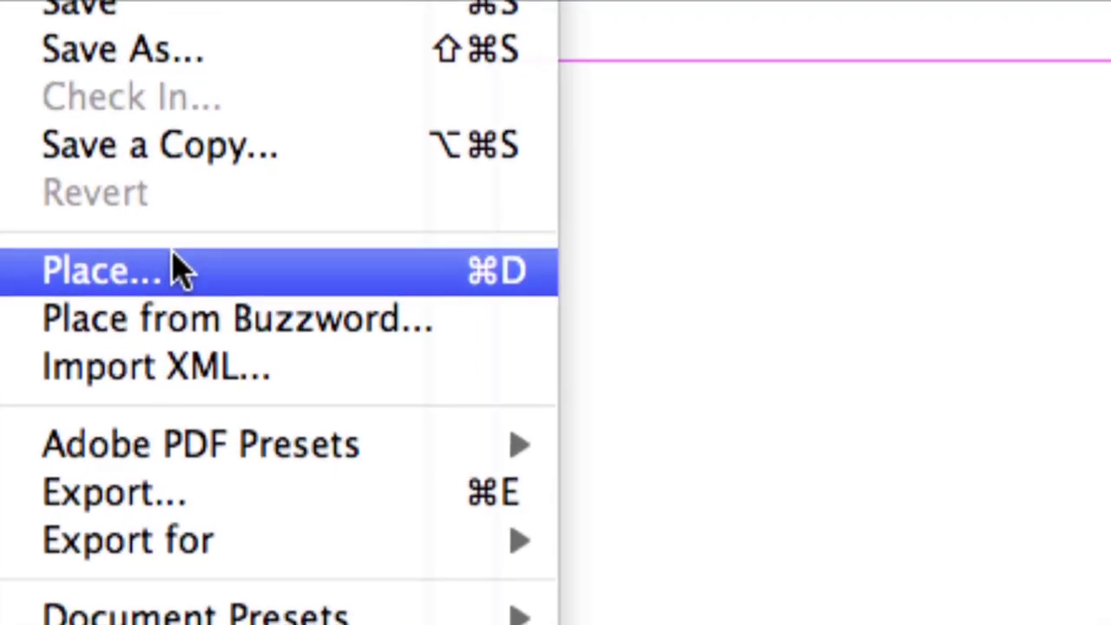
pyautogui.click(174, 272)
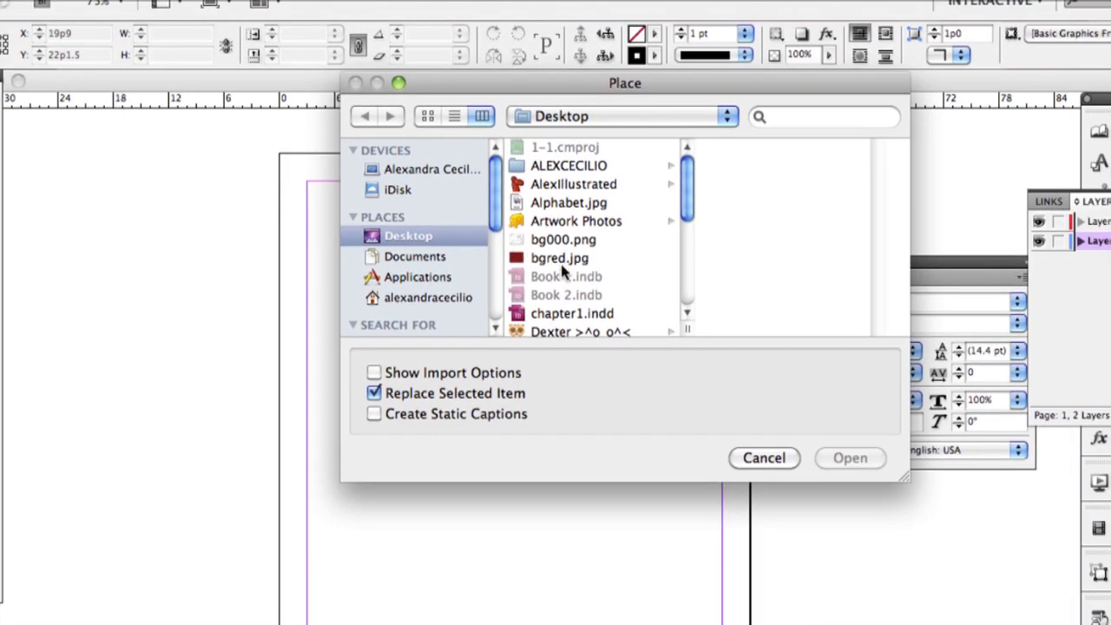
pyautogui.click(571, 243)
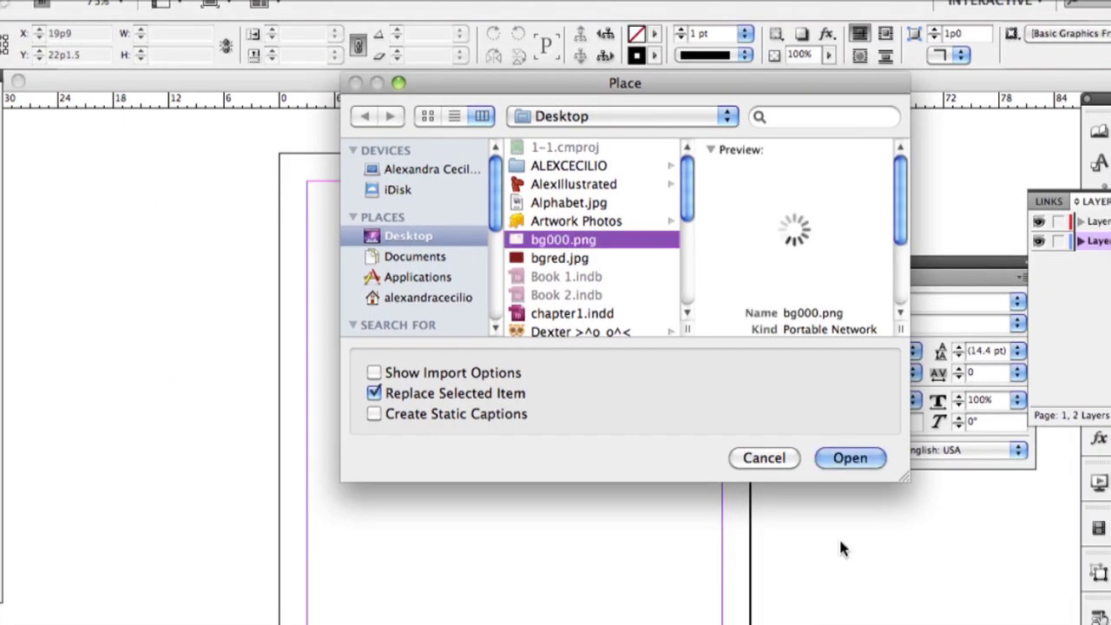
pyautogui.click(847, 460)
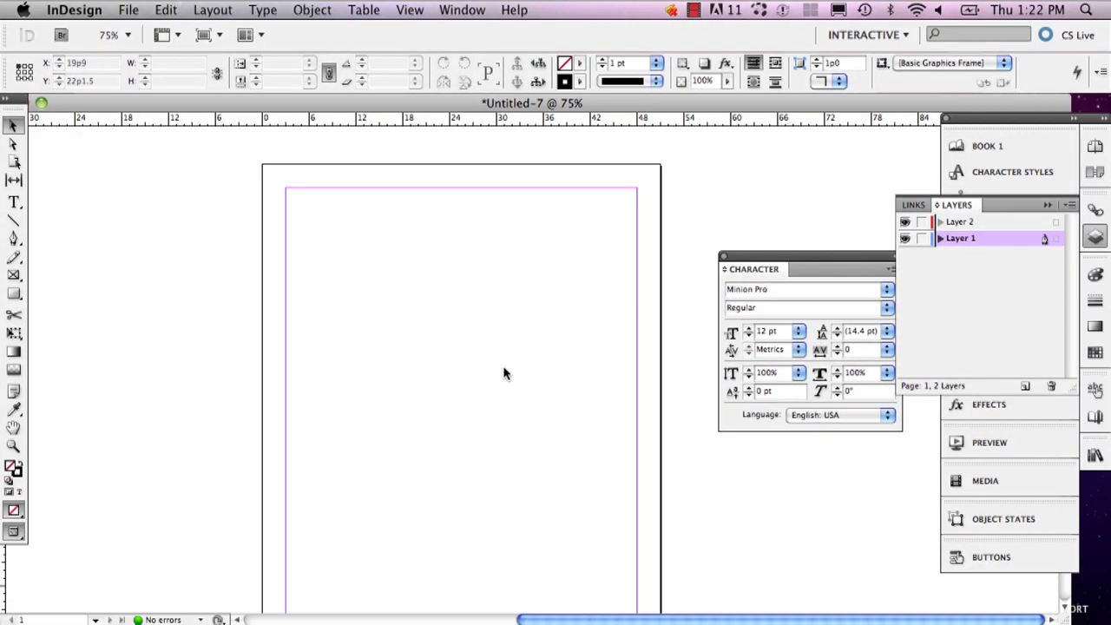
pyautogui.click(399, 311)
# Move the new splatter past the top-left corner, enlarge it to 82p1.5 × 61p7.033, and fit content to frame.
pyautogui.moveTo(521, 426); pyautogui.dragTo(224, 263)
pyautogui.moveTo(513, 462); pyautogui.dragTo(739, 548)
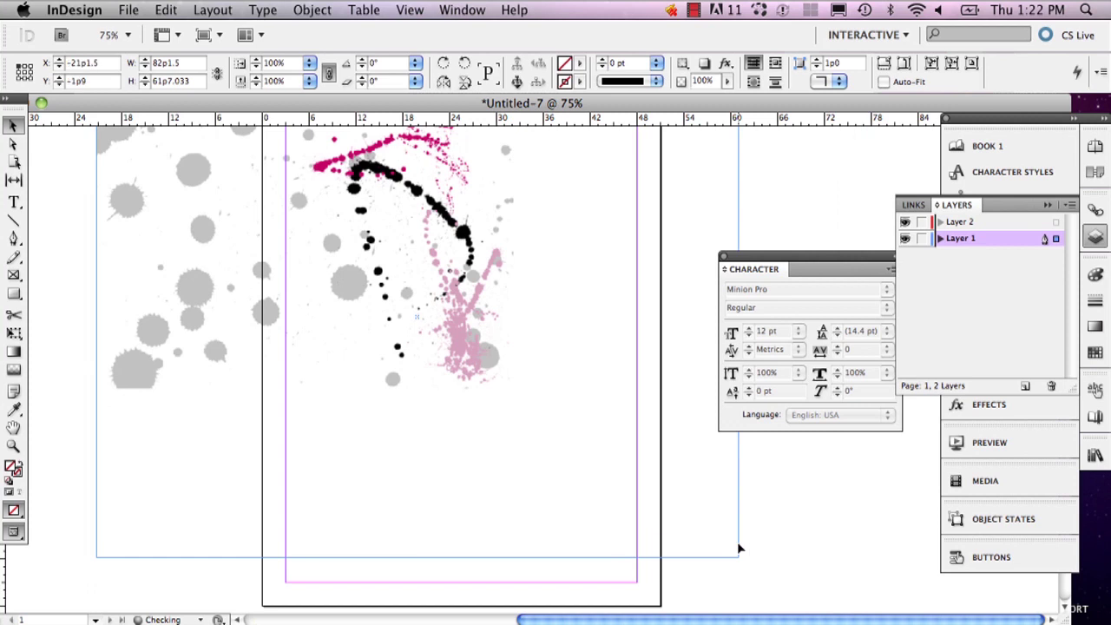
pyautogui.rightClick(375, 265)
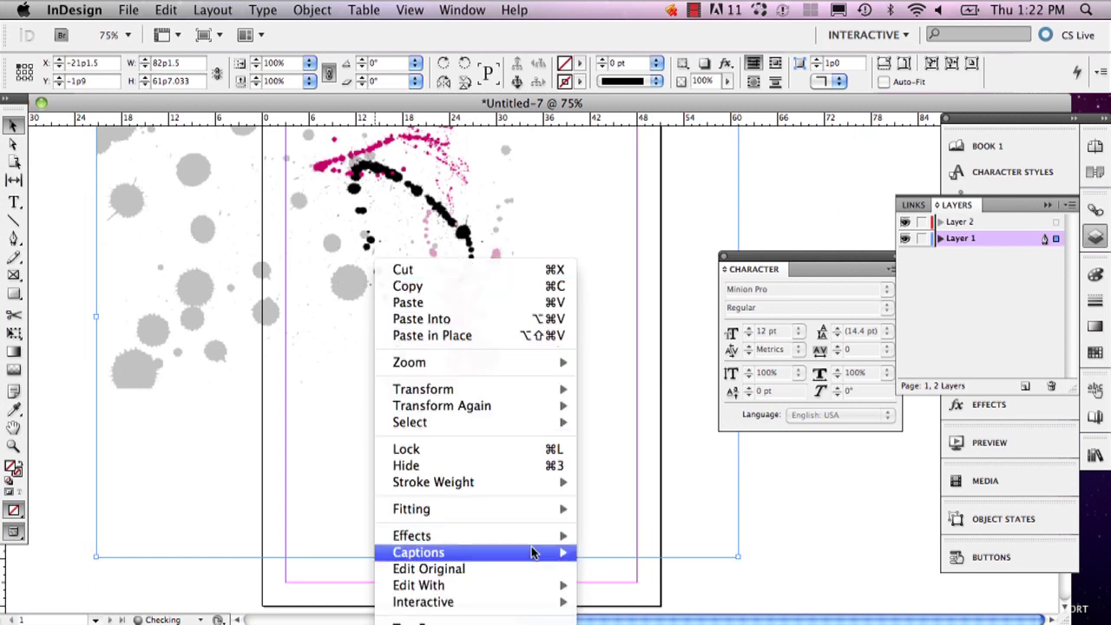
pyautogui.moveTo(524, 535)
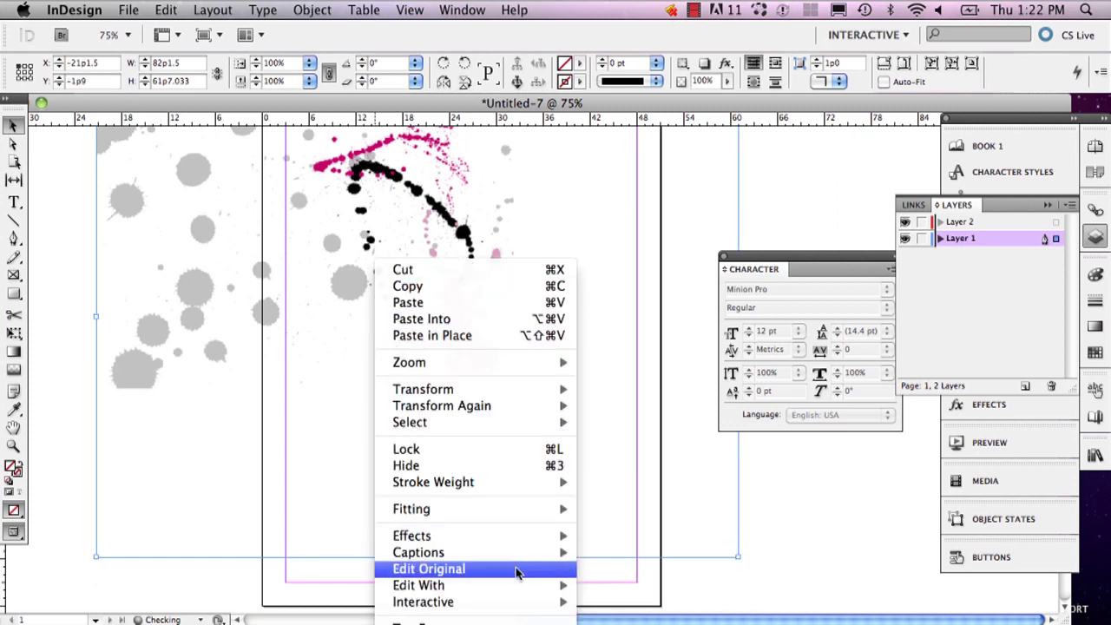
pyautogui.moveTo(516, 510)
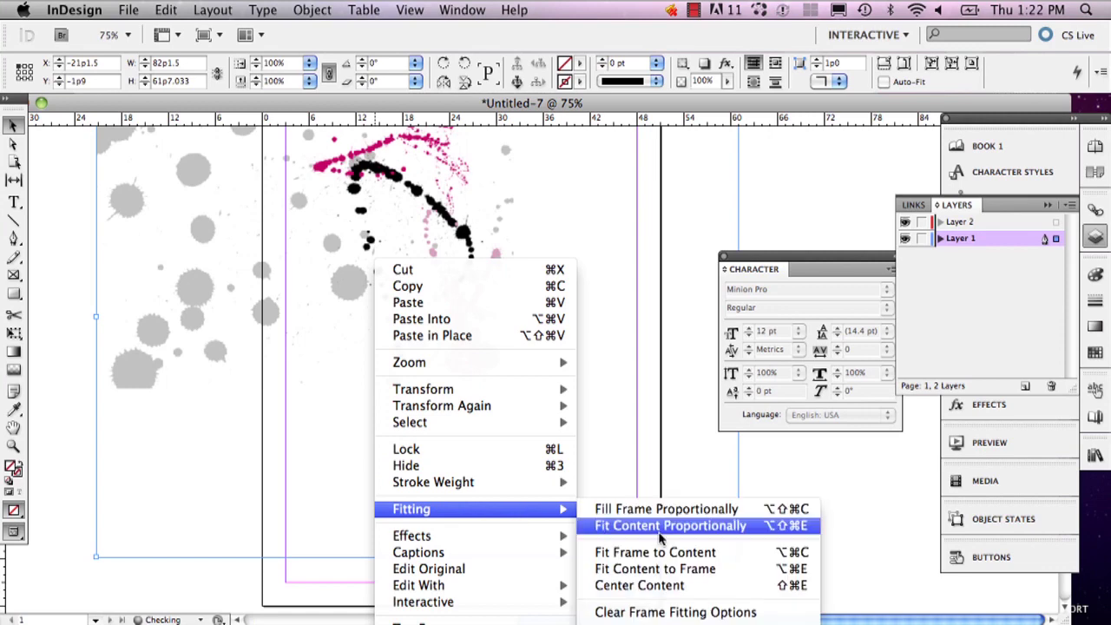
pyautogui.click(667, 575)
pyautogui.scroll(3, 616, 452)
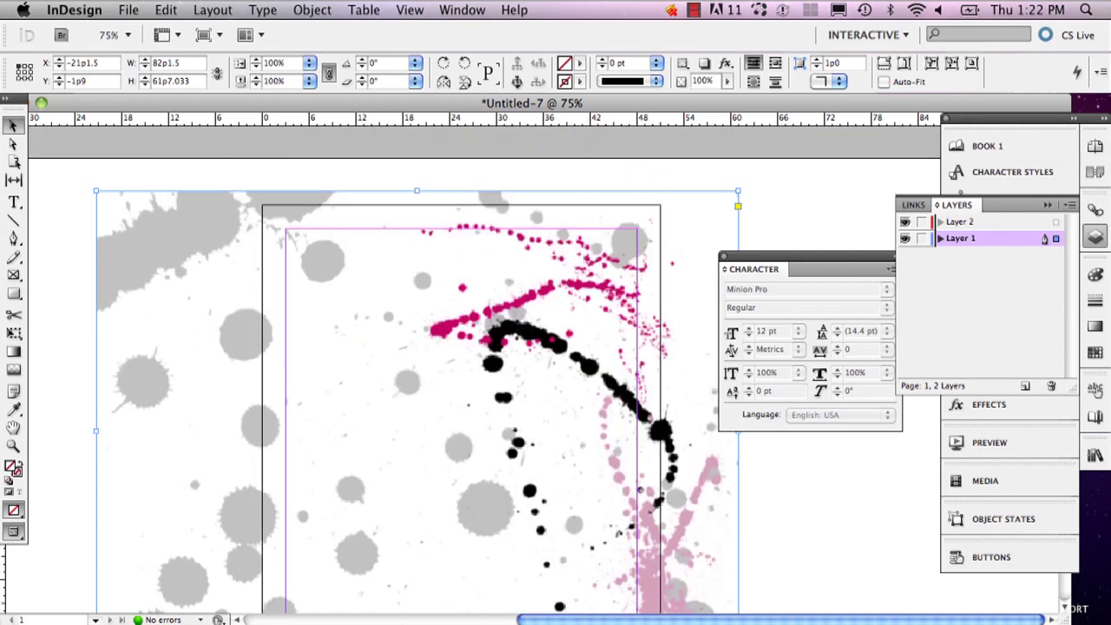
pyautogui.click(513, 618)
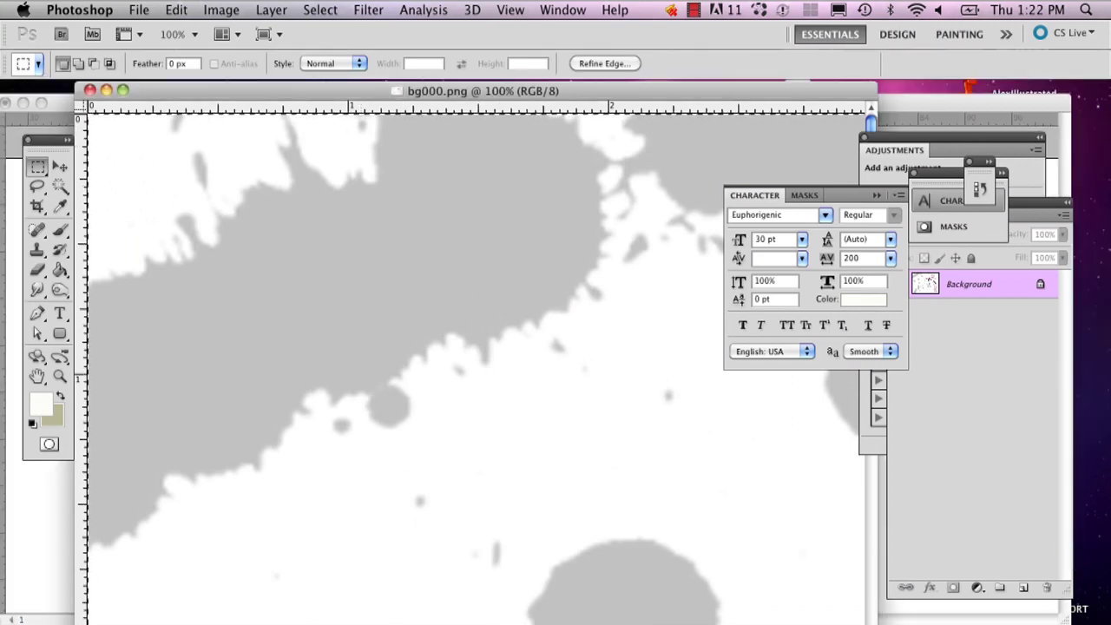
# Back in InDesign, delete the placed splatter image, cancelling an accidental File > Open.
pyautogui.click(528, 616)
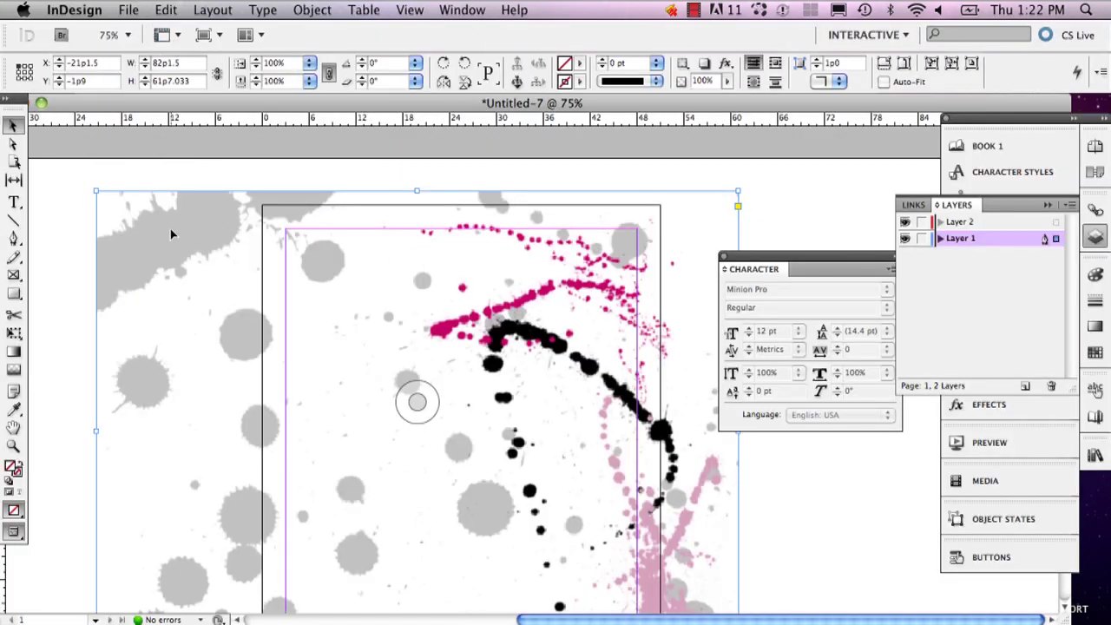
pyautogui.press('Delete')
pyautogui.click(128, 9)
pyautogui.click(143, 48)
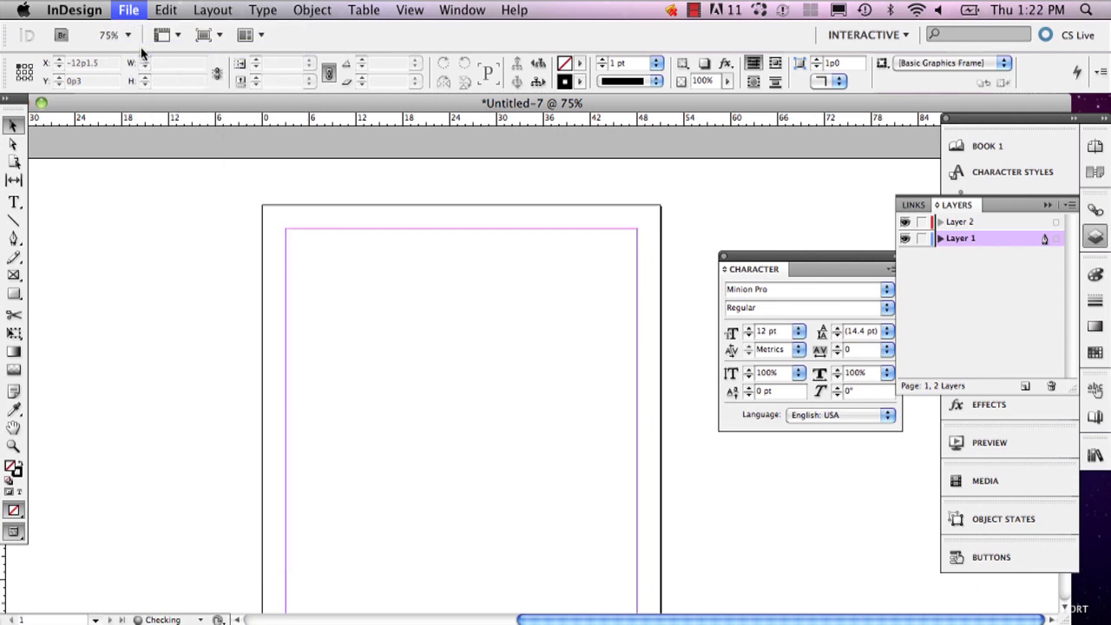
pyautogui.press('Escape')
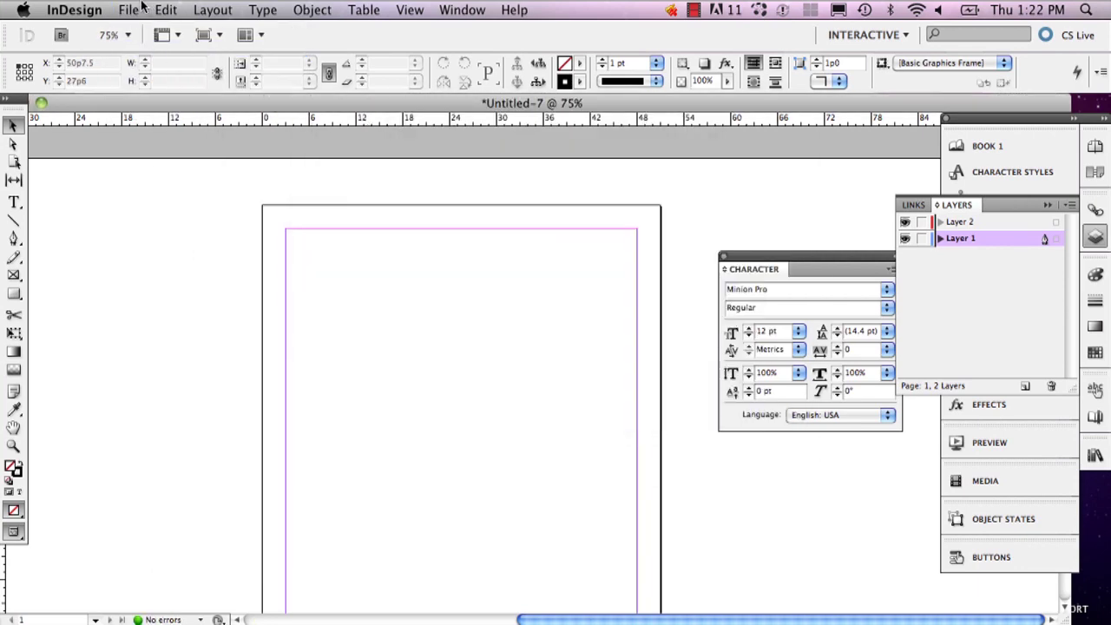
# Place bg000.png afresh at 53p4.081 × 40p0.001, overhanging the page's top-left corner.
pyautogui.click(141, 8)
pyautogui.click(203, 262)
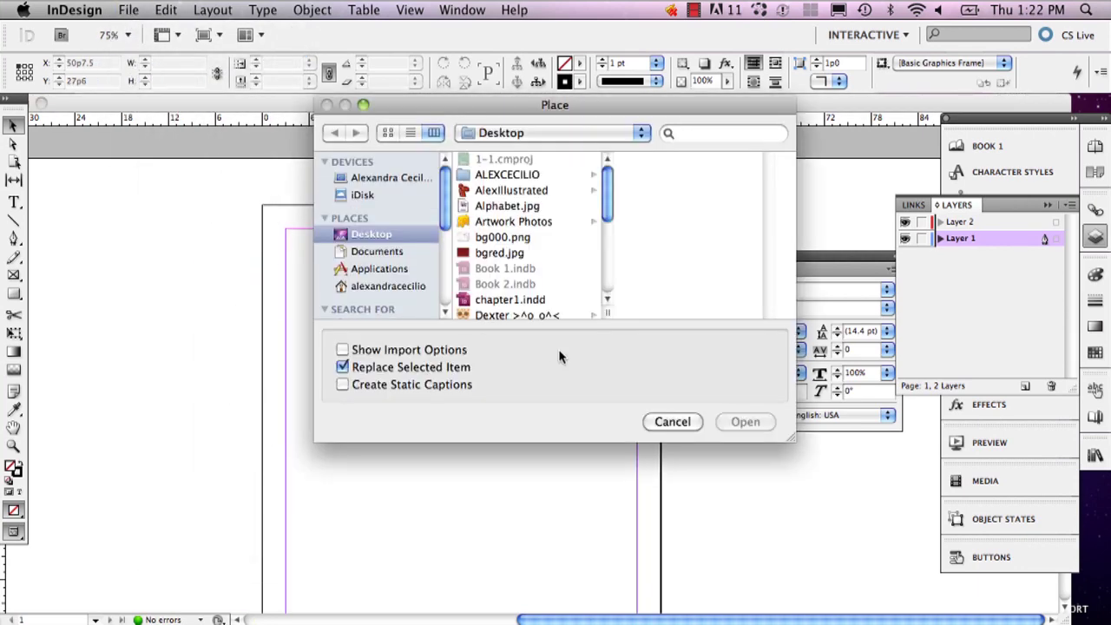
pyautogui.scroll(-8, 563, 268)
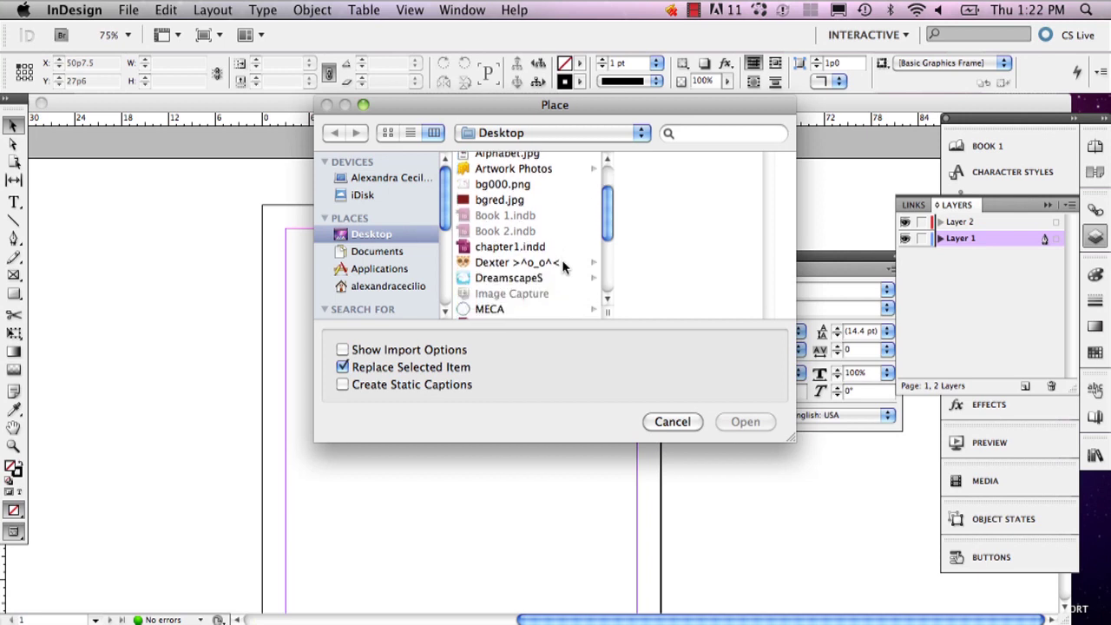
pyautogui.scroll(8, 562, 263)
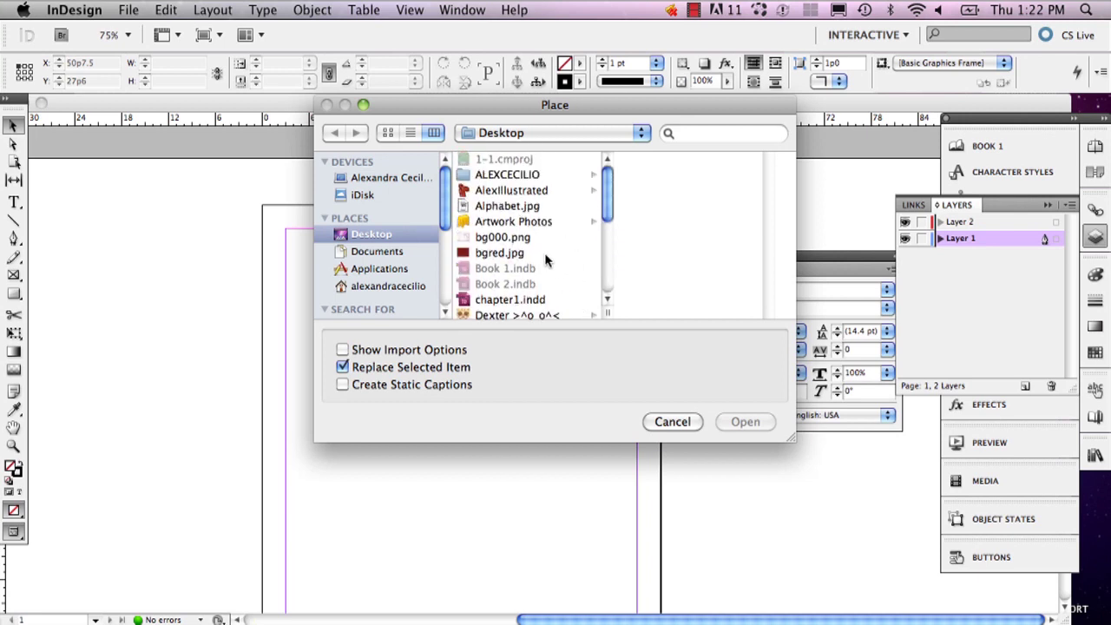
pyautogui.click(485, 236)
pyautogui.click(745, 420)
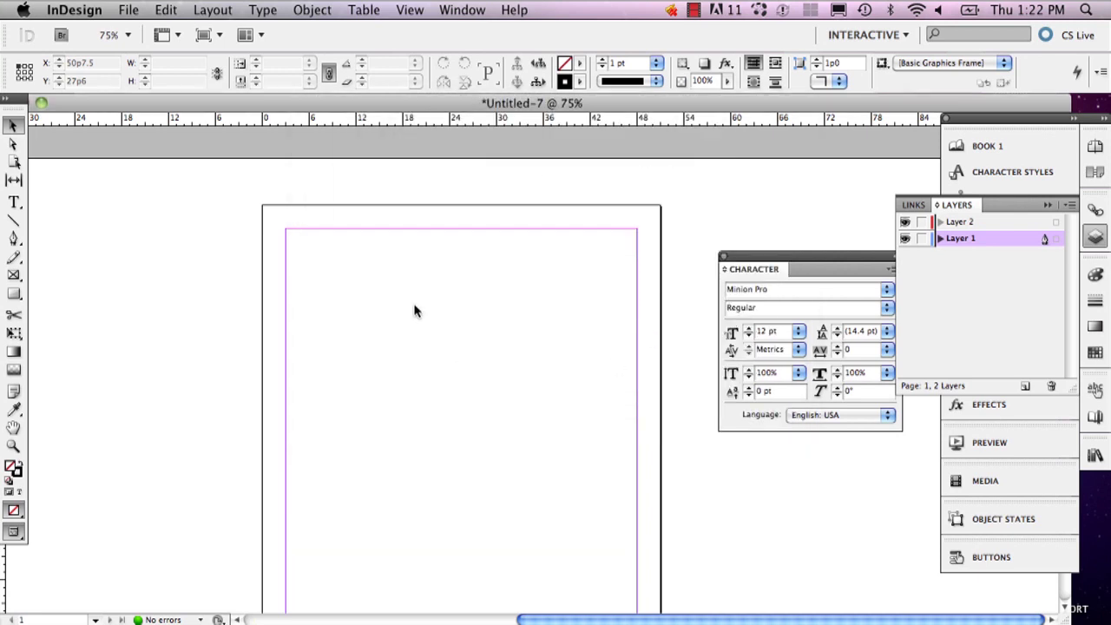
pyautogui.click(292, 248)
# Move the splatter to the page's left edge, enlarge it to 79p3 × 59p5.161, and Fit Content Proportionally.
pyautogui.moveTo(487, 356); pyautogui.dragTo(360, 316)
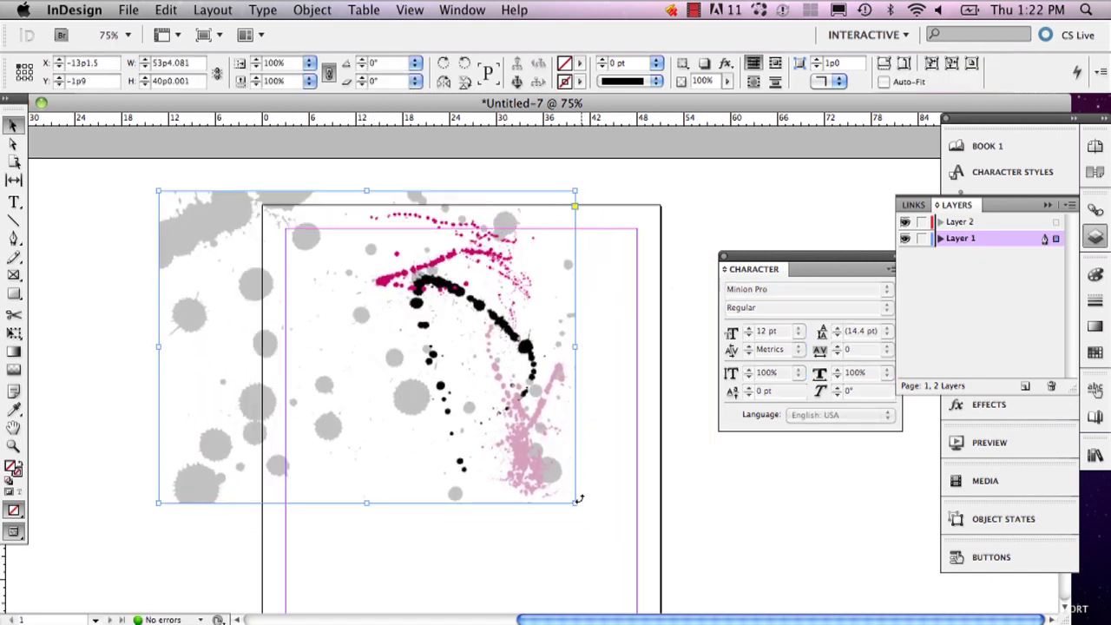
pyautogui.moveTo(575, 503); pyautogui.dragTo(778, 566)
pyautogui.rightClick(529, 411)
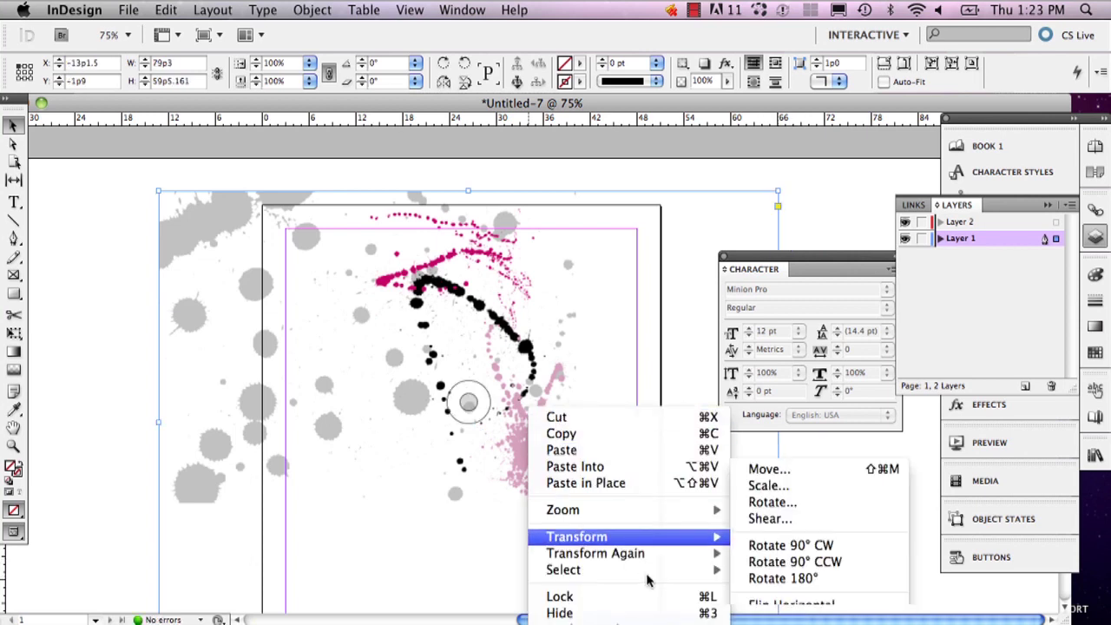
pyautogui.moveTo(607, 624)
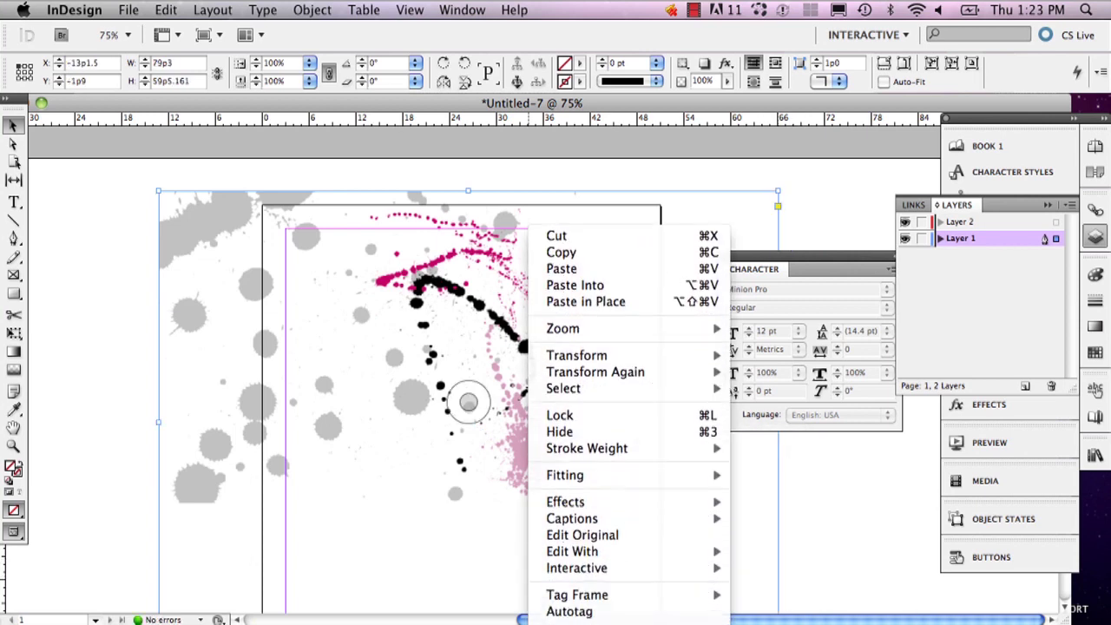
pyautogui.click(344, 334)
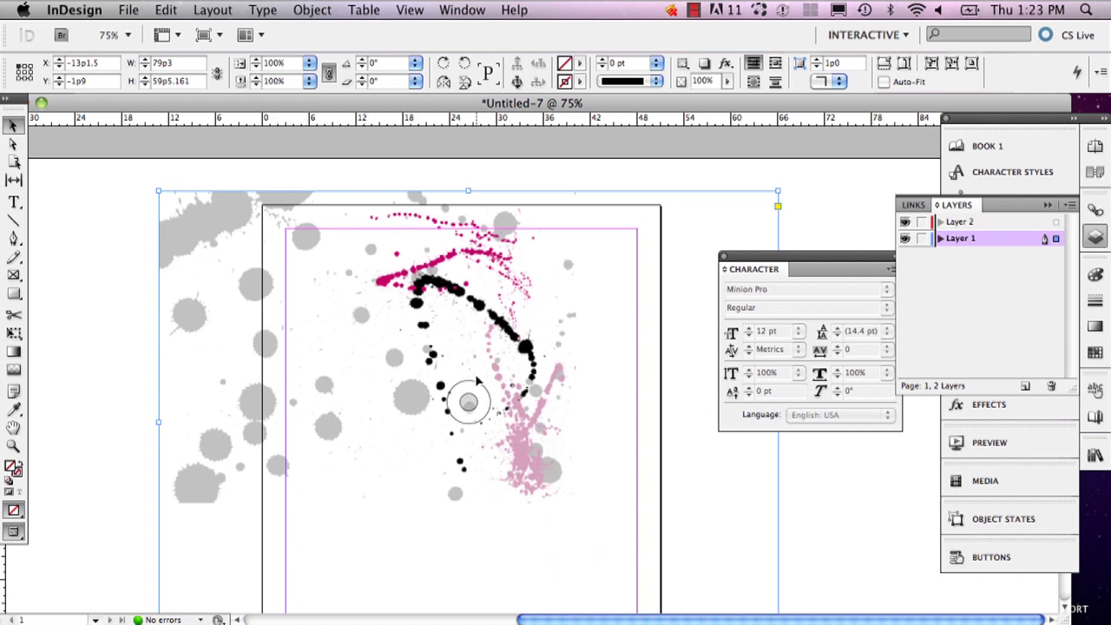
pyautogui.rightClick(528, 349)
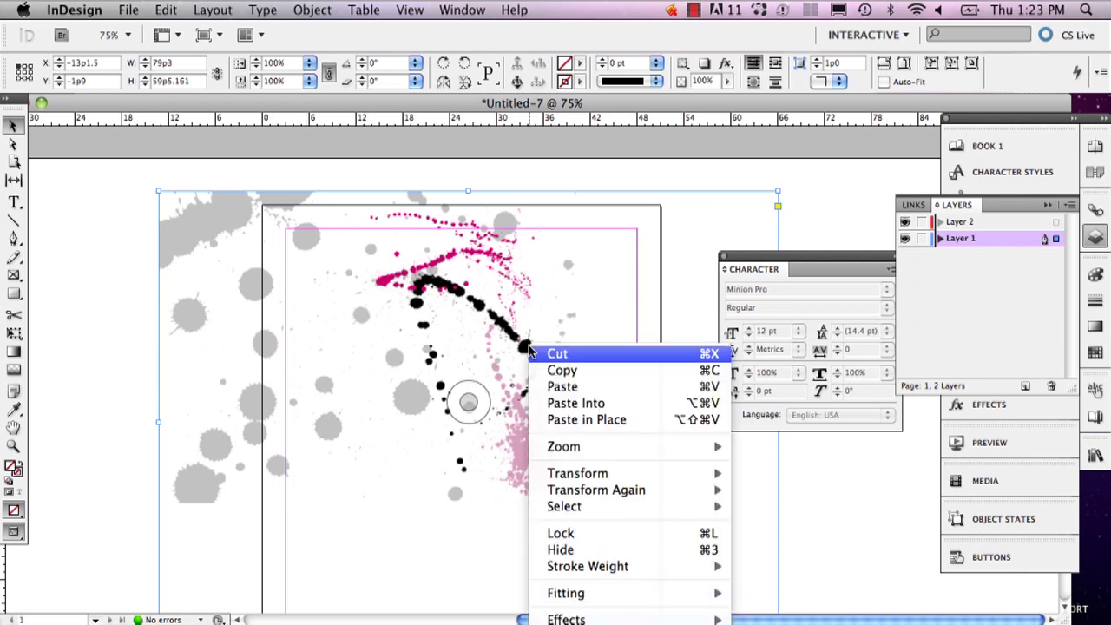
pyautogui.moveTo(607, 622)
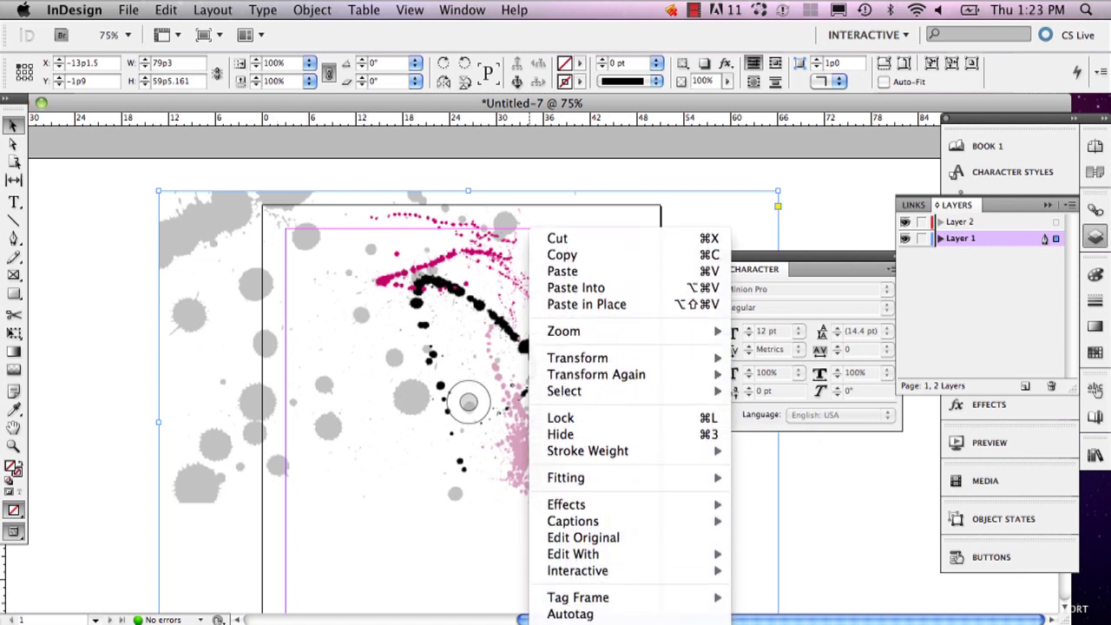
pyautogui.moveTo(710, 445)
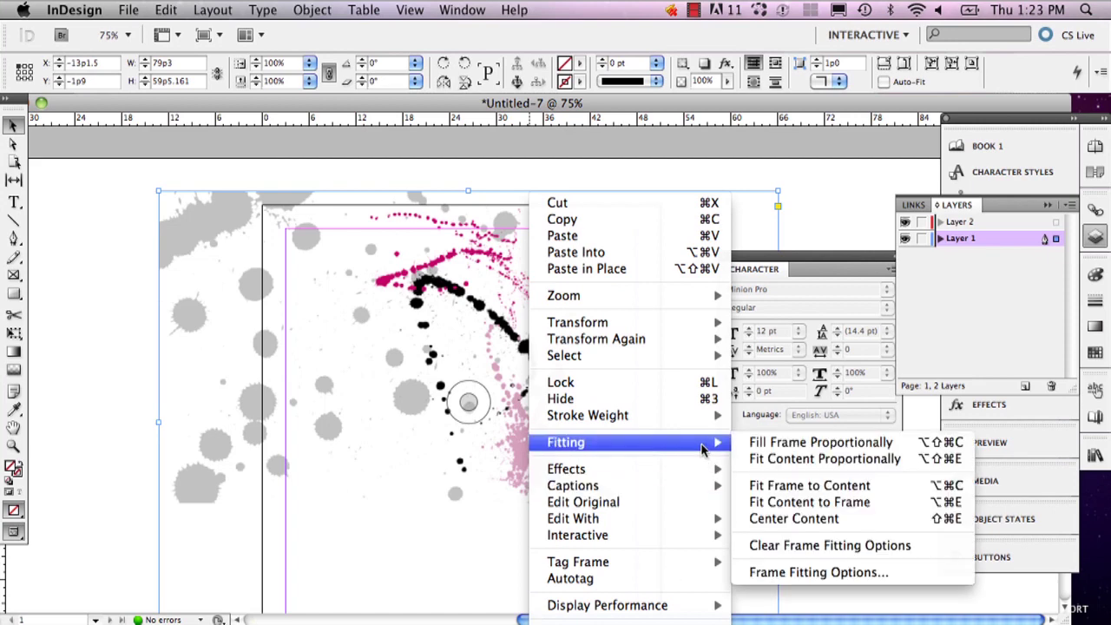
pyautogui.click(846, 459)
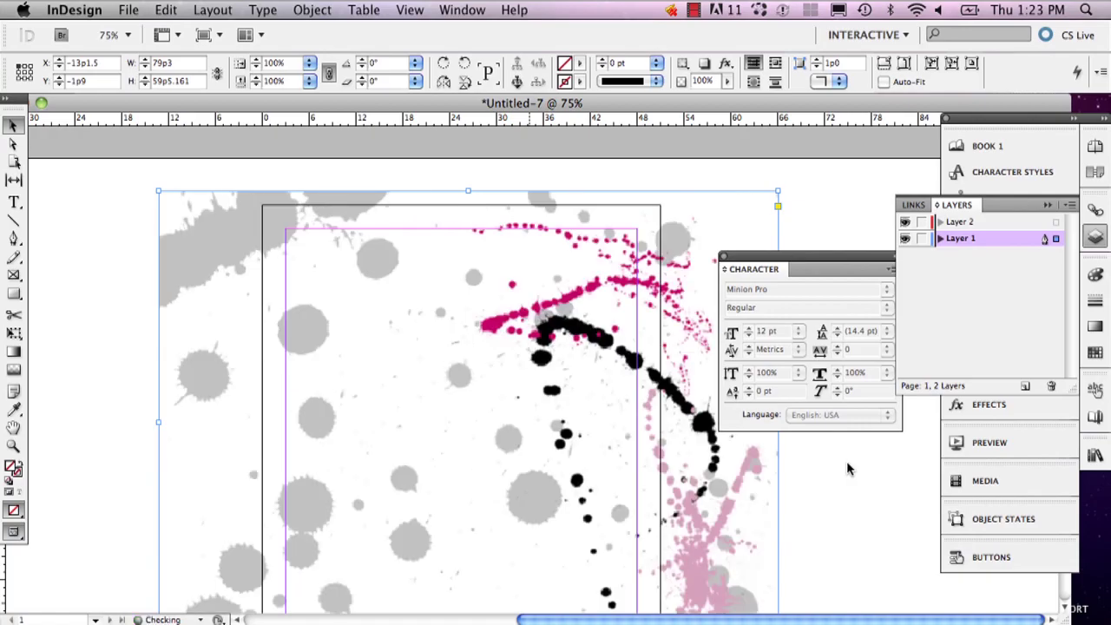